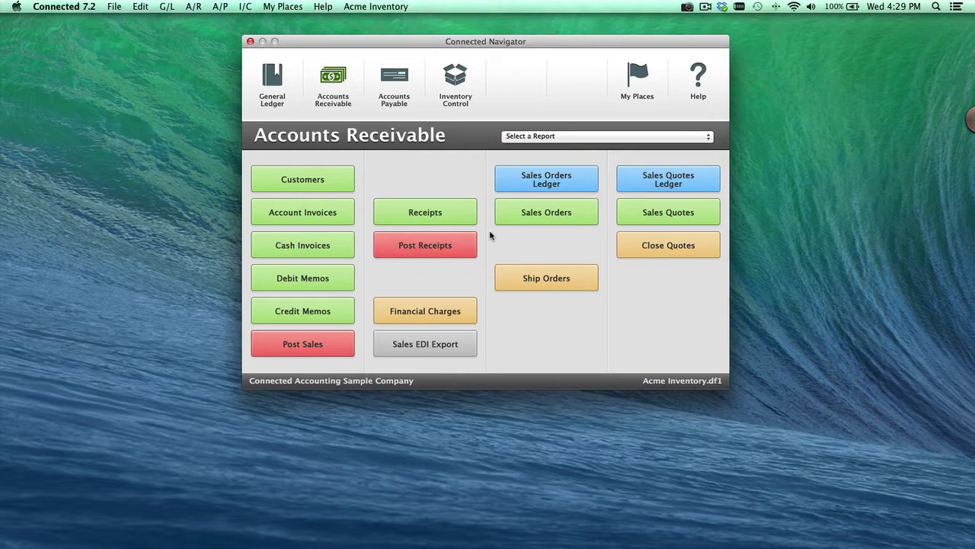
Open East-West Supply Ltd.'s customer record from the full customer list, showing its Details page.
{"action": "left_click", "coordinate": [314, 182]}
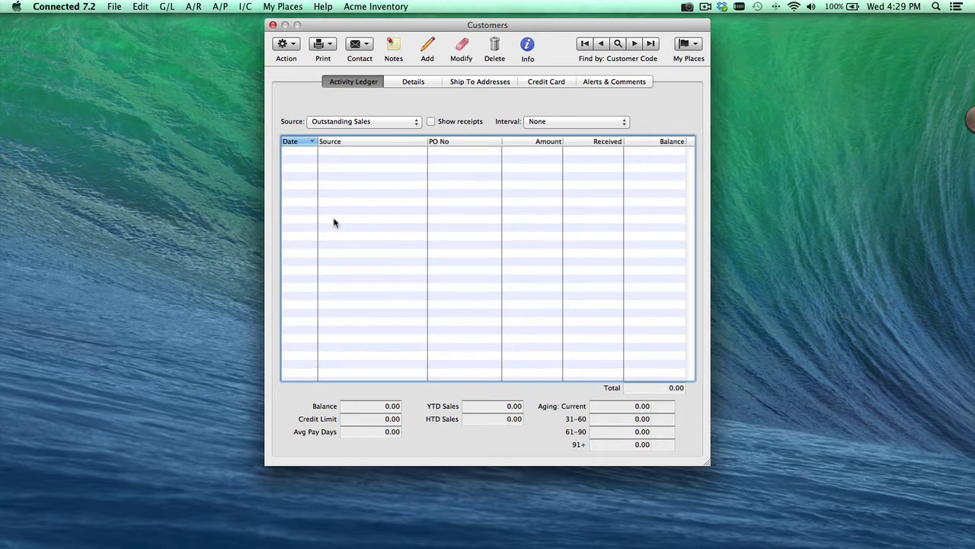
{"action": "left_click", "coordinate": [618, 44]}
{"action": "key", "text": "Return"}
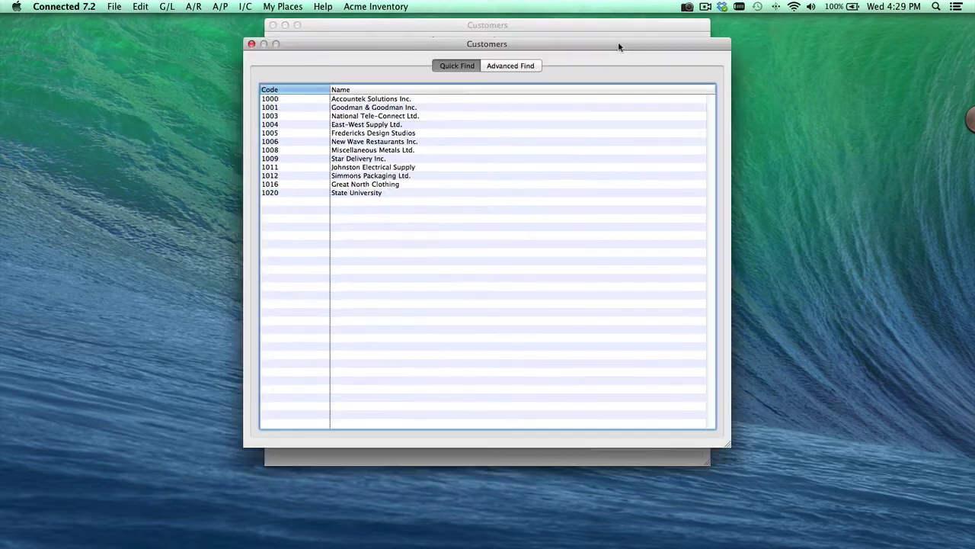
{"action": "double_click", "coordinate": [349, 125]}
{"action": "left_click", "coordinate": [413, 83]}
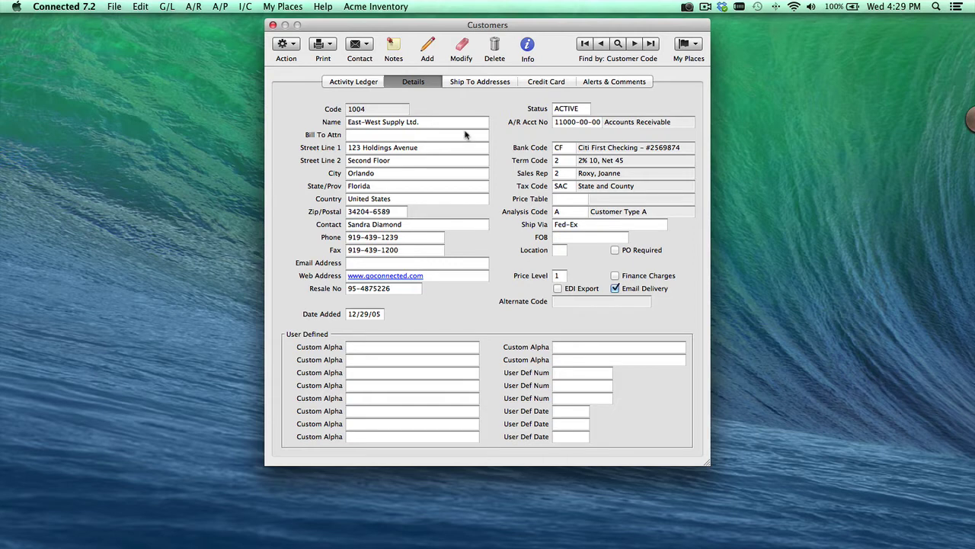
Enter the customer's e-mail address in East-West Supply Ltd.'s Email Address field and save the record.
{"action": "left_click", "coordinate": [460, 50]}
{"action": "left_click", "coordinate": [363, 264]}
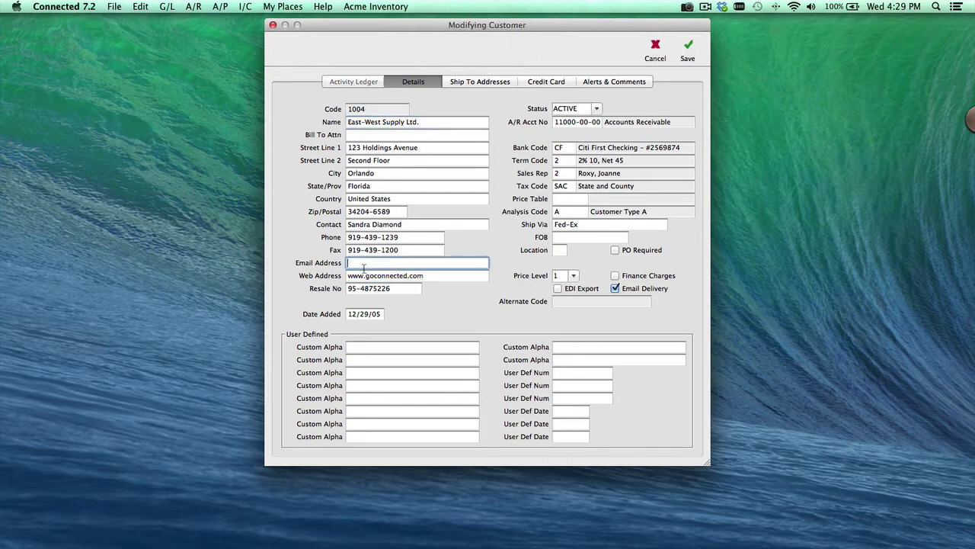
{"action": "key", "text": "Return"}
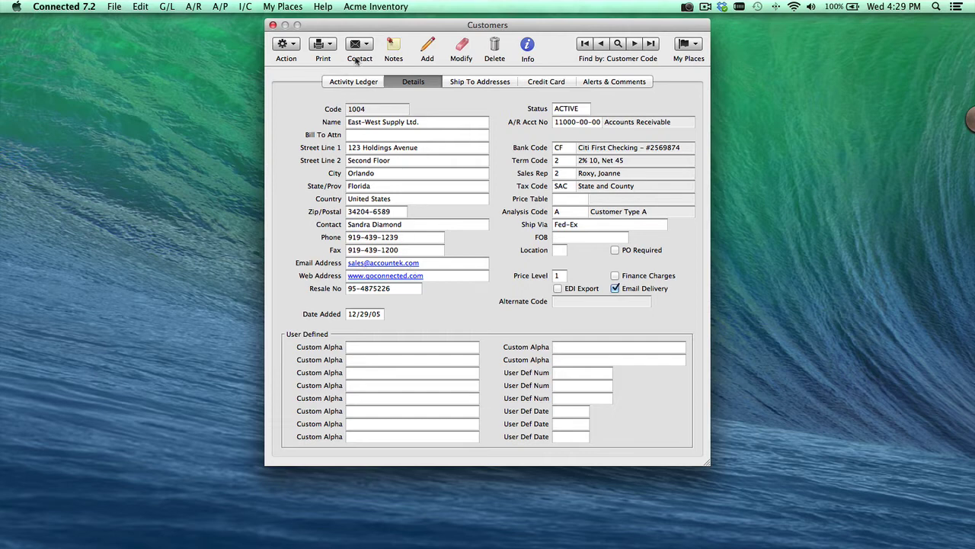
Replace the name part of the manager contact's e-mail address, save the contact, and close Contacts.
{"action": "left_click", "coordinate": [360, 47]}
{"action": "left_click", "coordinate": [382, 79]}
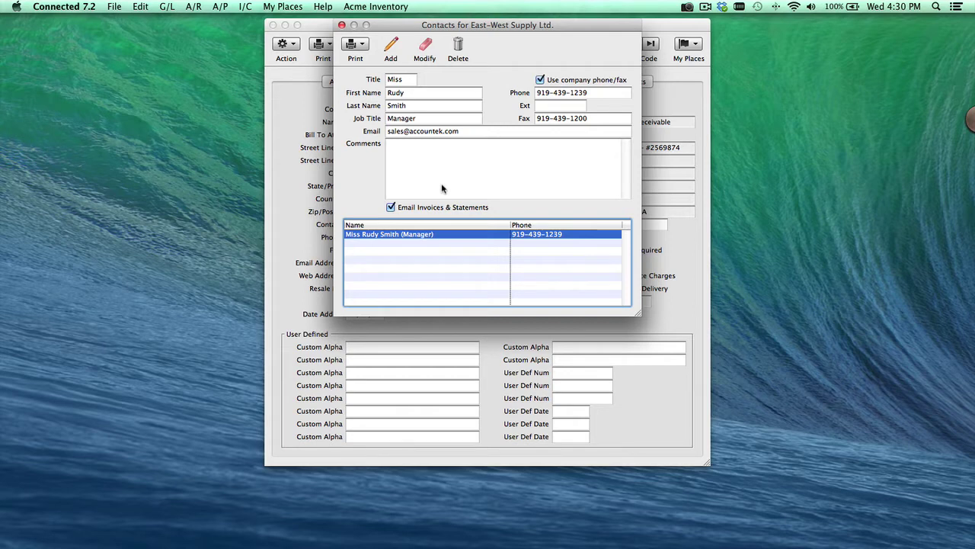
{"action": "left_click", "coordinate": [424, 51]}
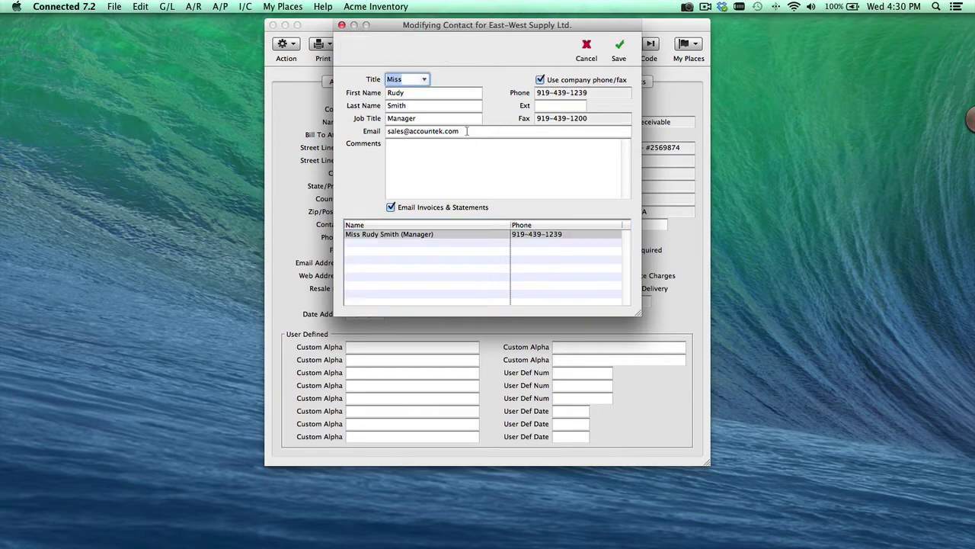
{"action": "left_click_drag", "start_coordinate": [405, 131], "coordinate": [361, 131]}
{"action": "type", "text": "s"}
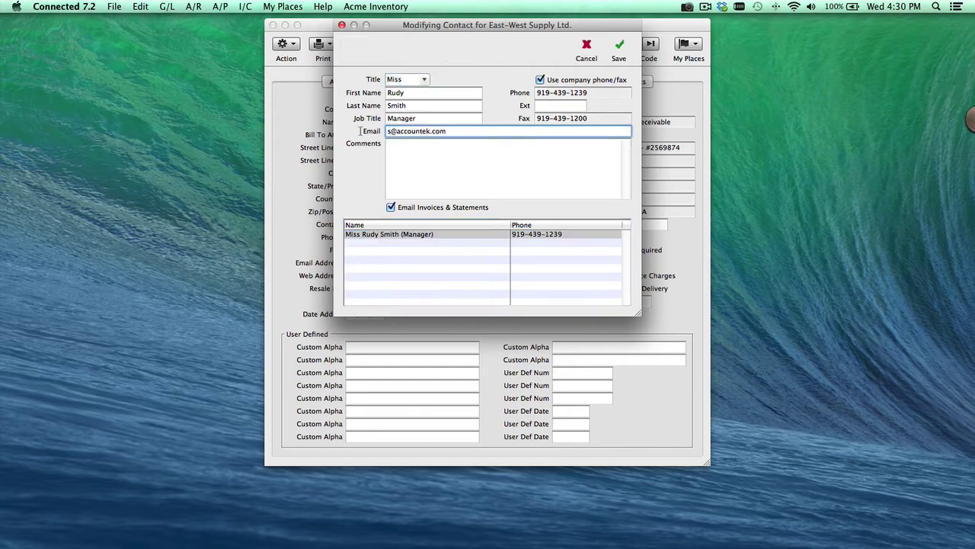
{"action": "type", "text": "upport"}
{"action": "left_click", "coordinate": [621, 53]}
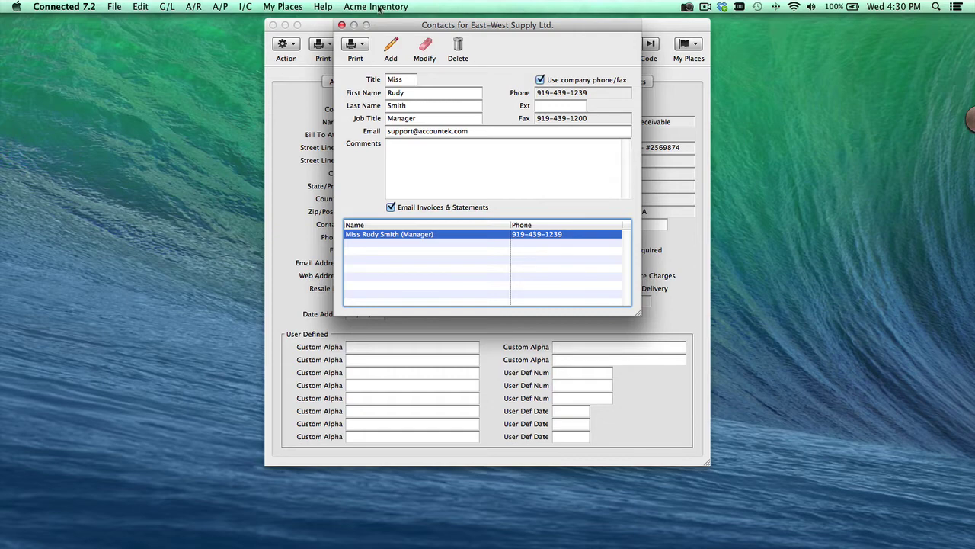
{"action": "left_click", "coordinate": [342, 25]}
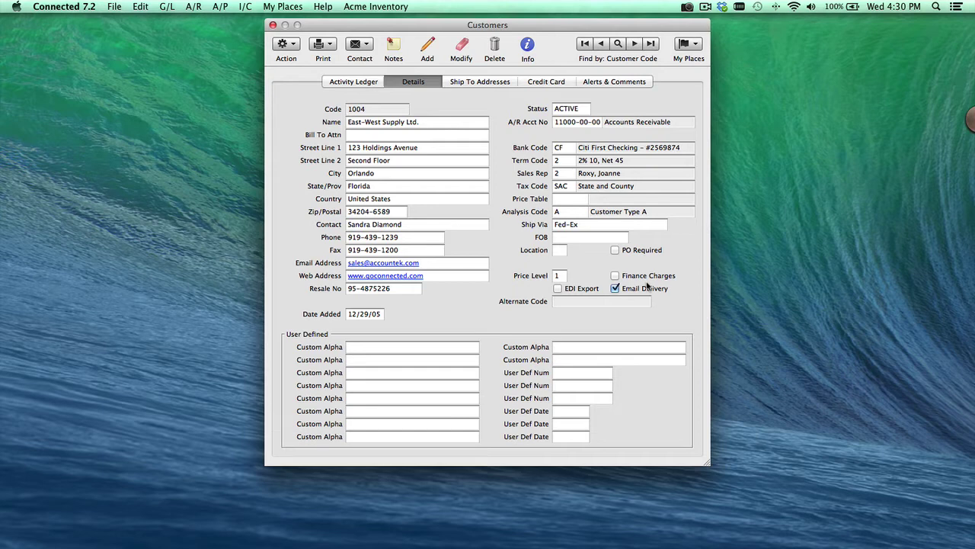
Close the East-West Supply Ltd. Customers window.
{"action": "left_click", "coordinate": [272, 26]}
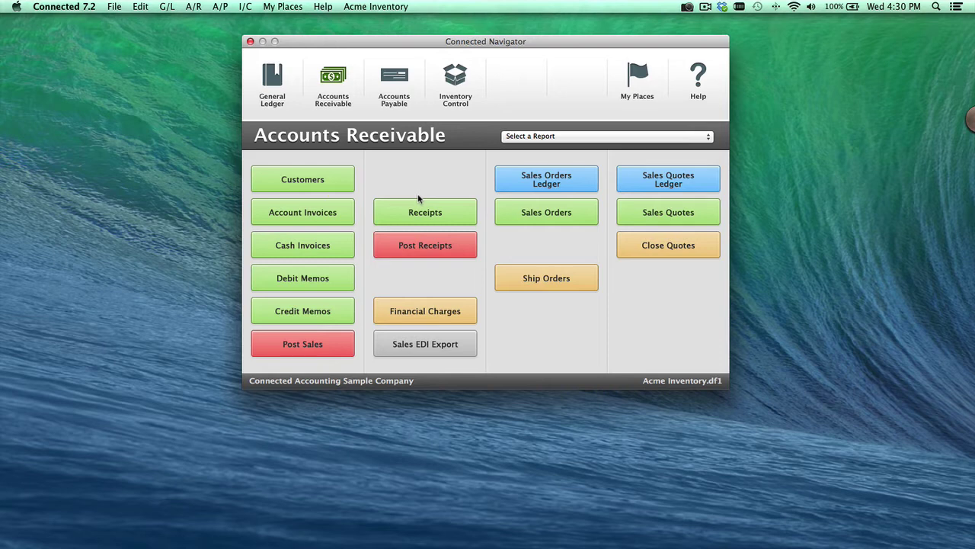
In A/R Forms, show the Statement forms and select Connected Customer Statement.
{"action": "left_click", "coordinate": [116, 6]}
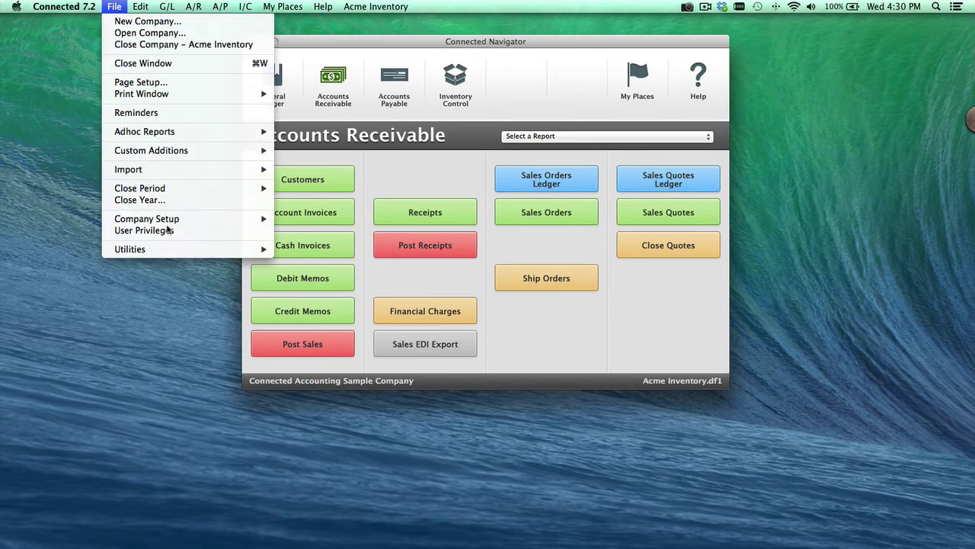
{"action": "mouse_move", "coordinate": [173, 221]}
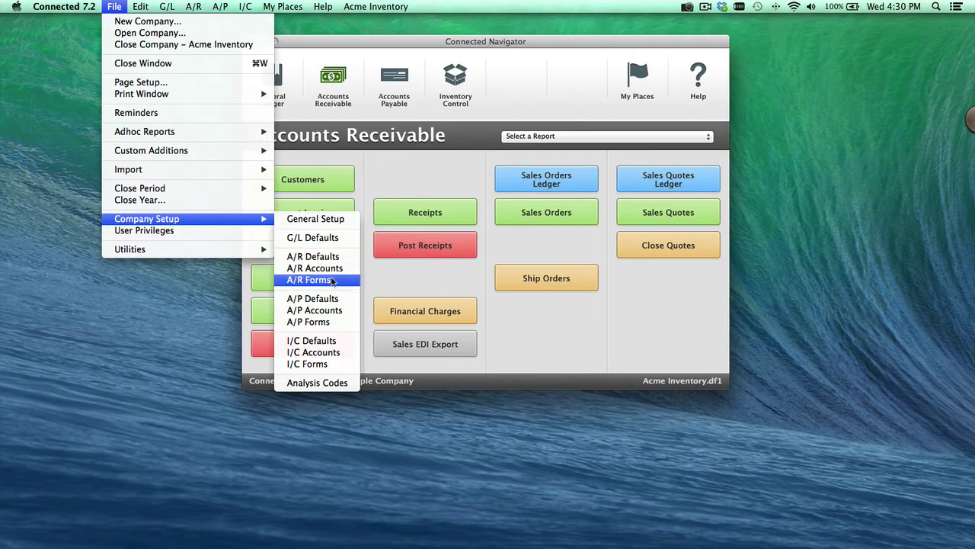
{"action": "left_click", "coordinate": [332, 281]}
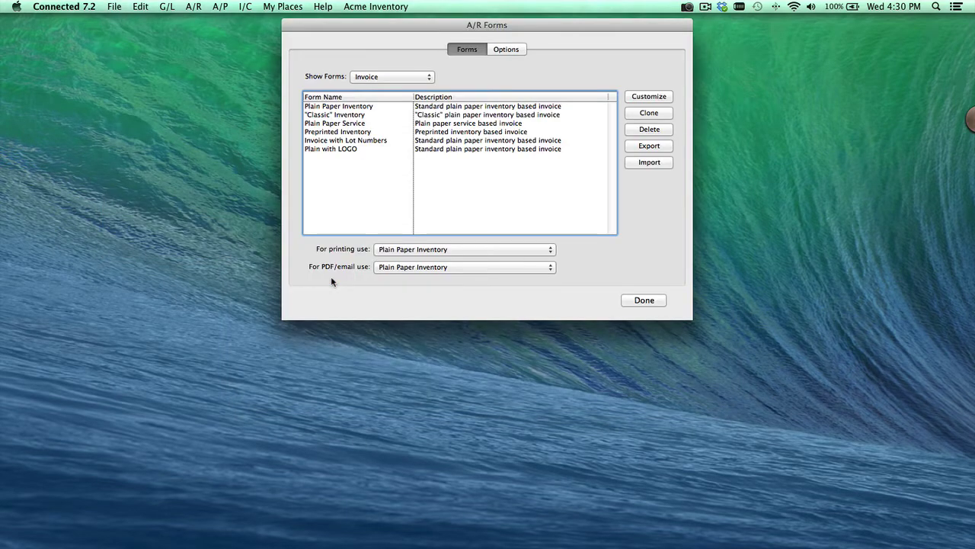
{"action": "left_click", "coordinate": [387, 77]}
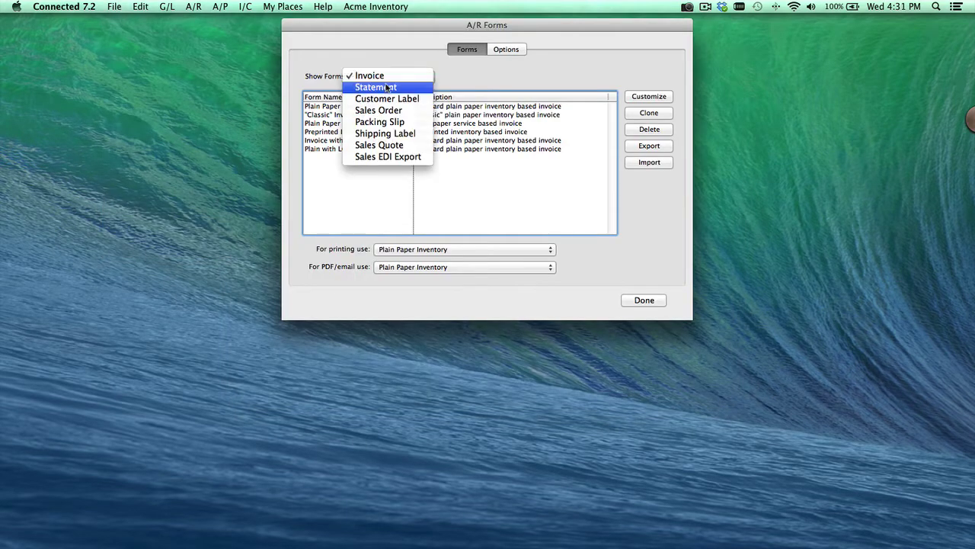
{"action": "left_click", "coordinate": [386, 87]}
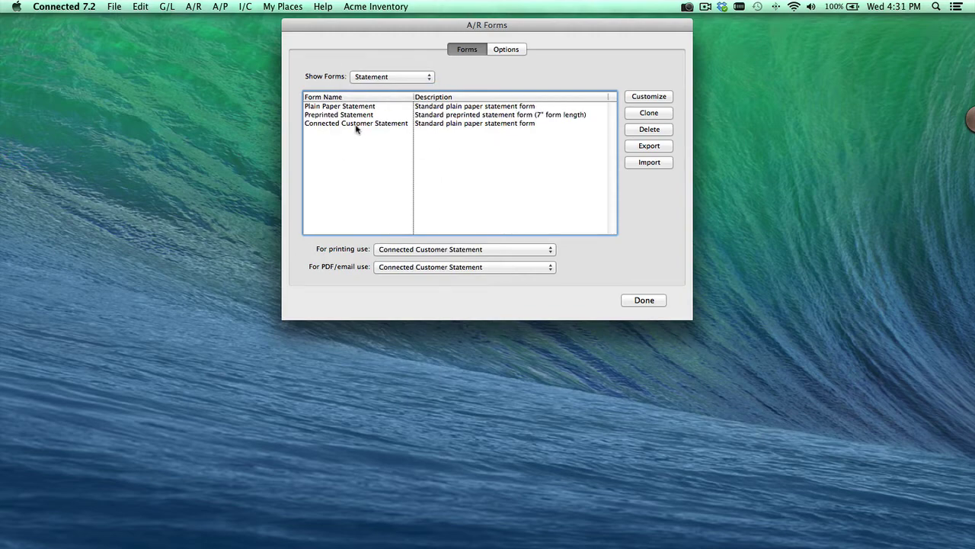
{"action": "left_click", "coordinate": [355, 126]}
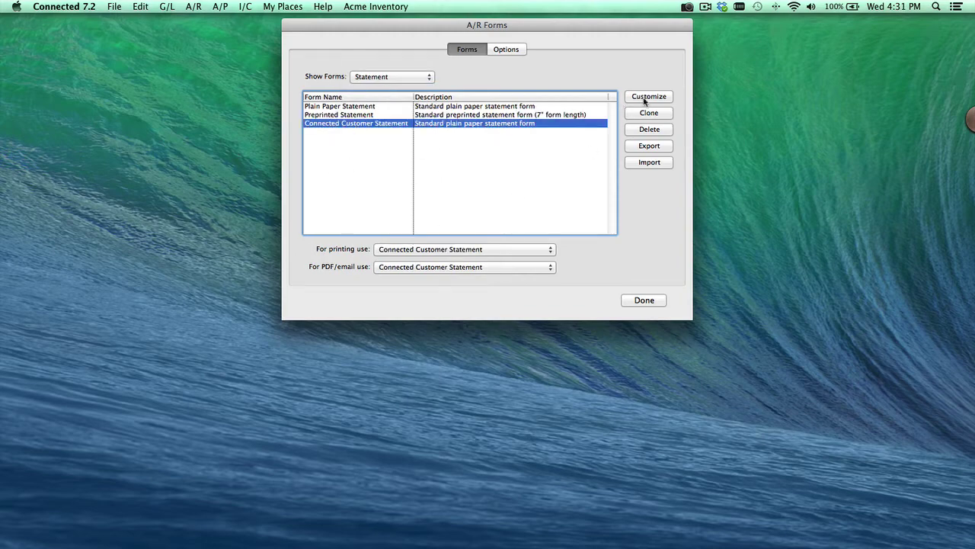
Review the Connected Customer Statement layout in an enlarged customize editor, then finish.
{"action": "left_click", "coordinate": [646, 97]}
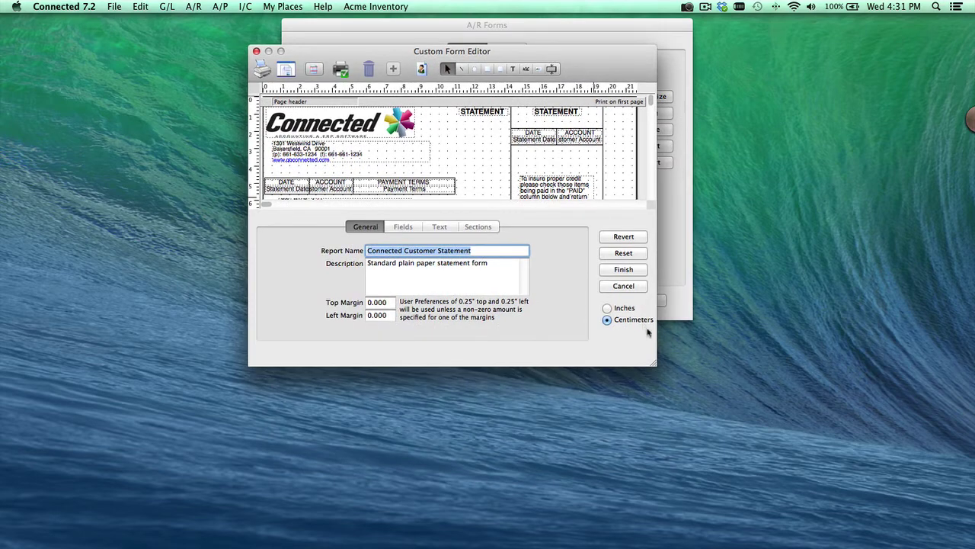
{"action": "left_click_drag", "start_coordinate": [653, 363], "coordinate": [768, 530]}
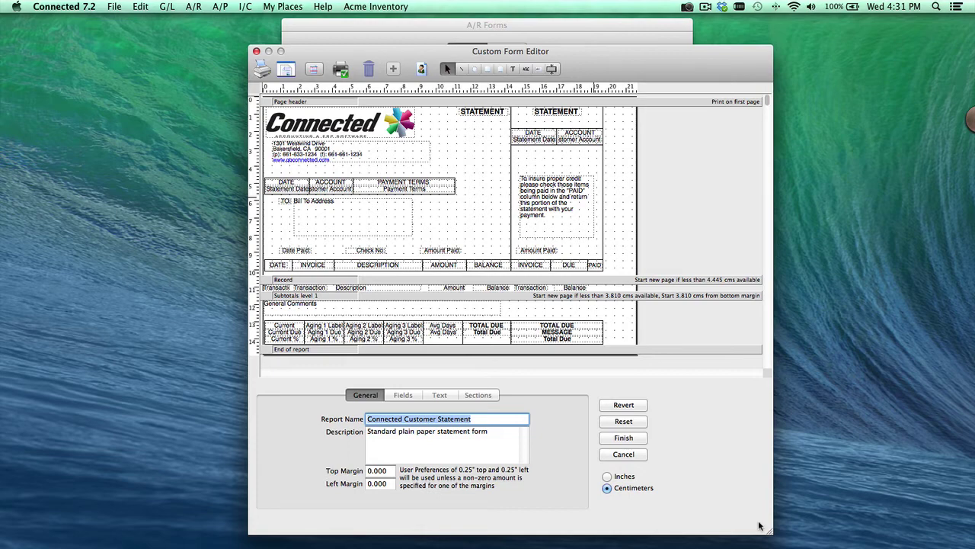
{"action": "left_click", "coordinate": [623, 439]}
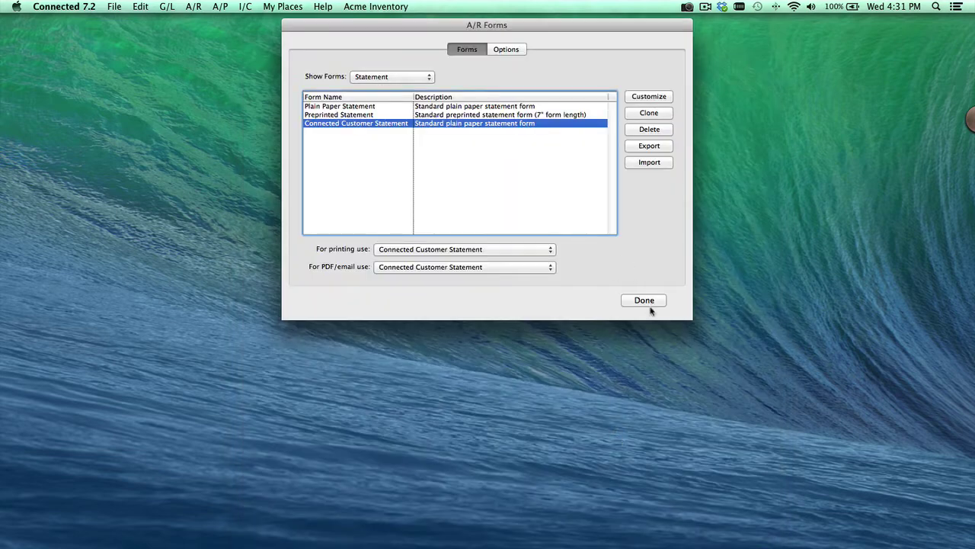
Close A/R Forms and show the Customers settings of A/R Defaults with the statement e-mail text.
{"action": "left_click", "coordinate": [645, 300]}
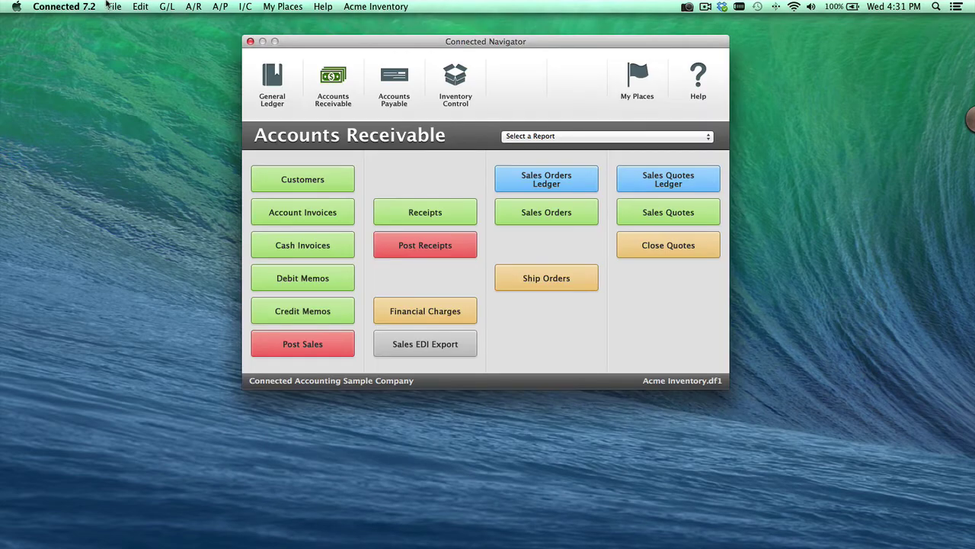
{"action": "left_click", "coordinate": [109, 6]}
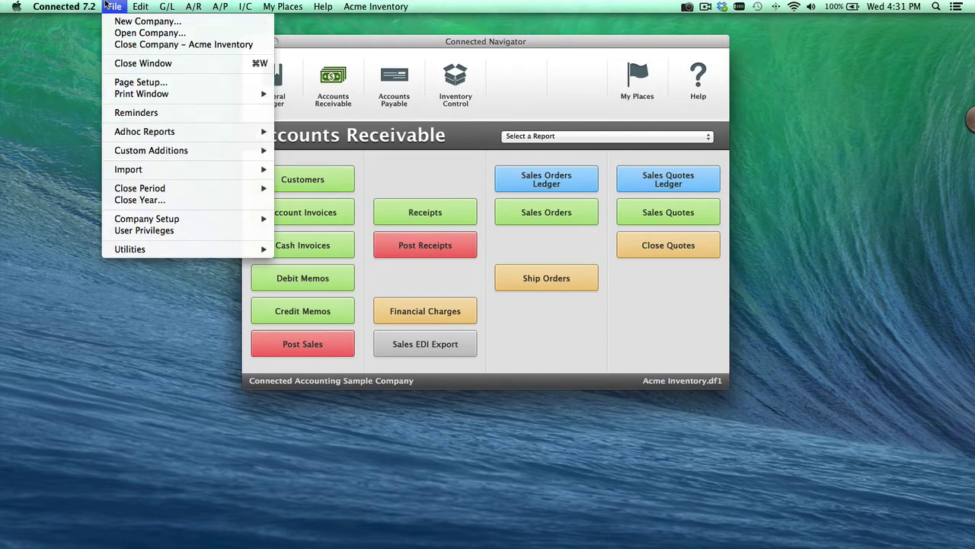
{"action": "mouse_move", "coordinate": [177, 222]}
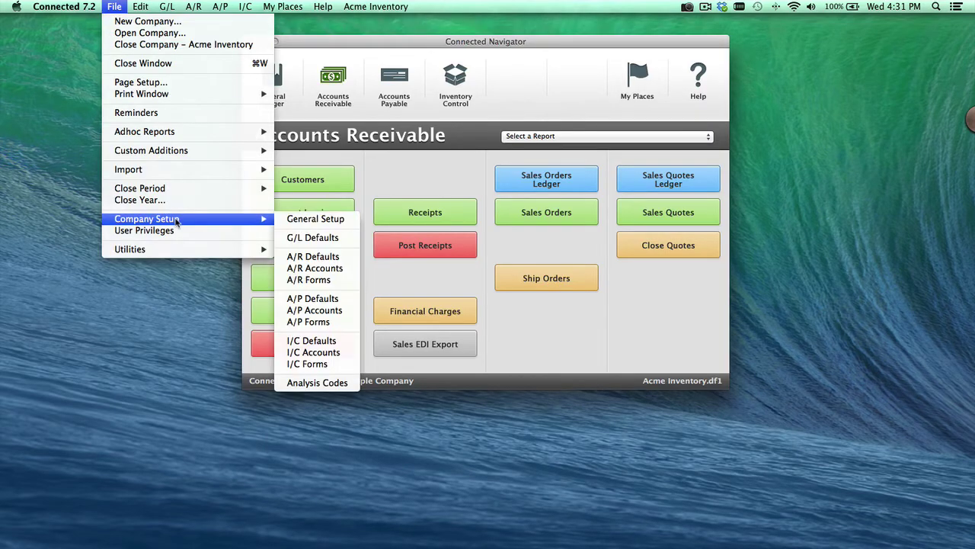
{"action": "left_click", "coordinate": [344, 263]}
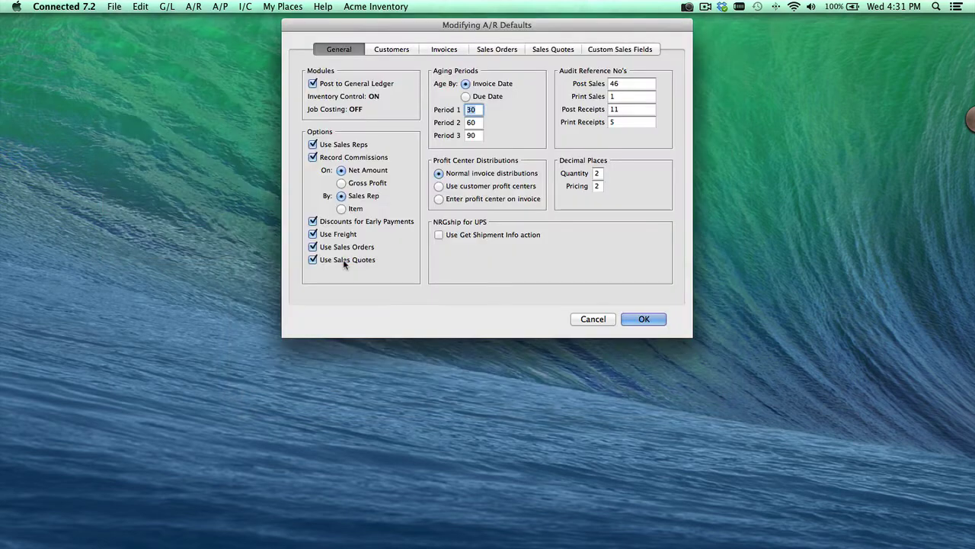
{"action": "left_click", "coordinate": [404, 49]}
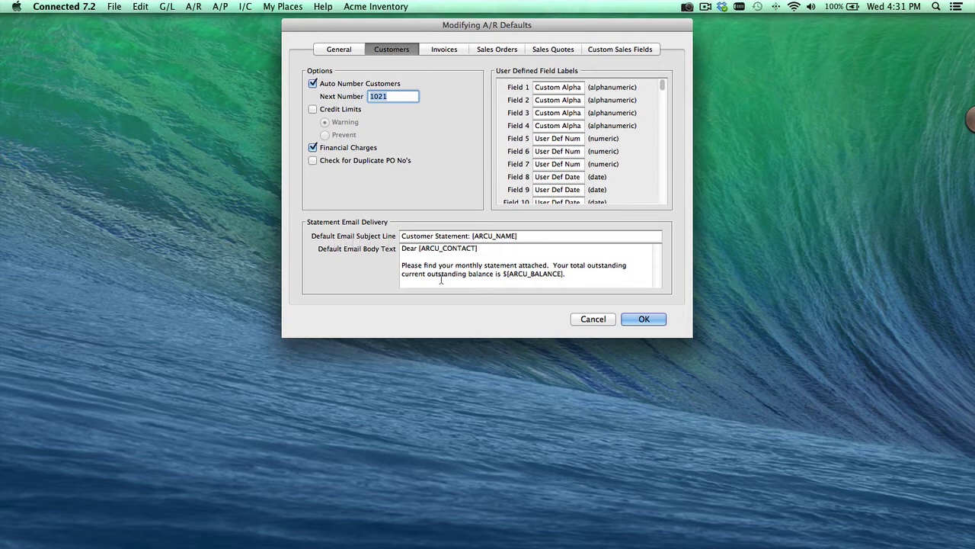
Review the [ARCU_NAME] subject field and [ARCU_CONTACT] body field, then click OK.
{"action": "left_click_drag", "start_coordinate": [399, 237], "coordinate": [471, 237]}
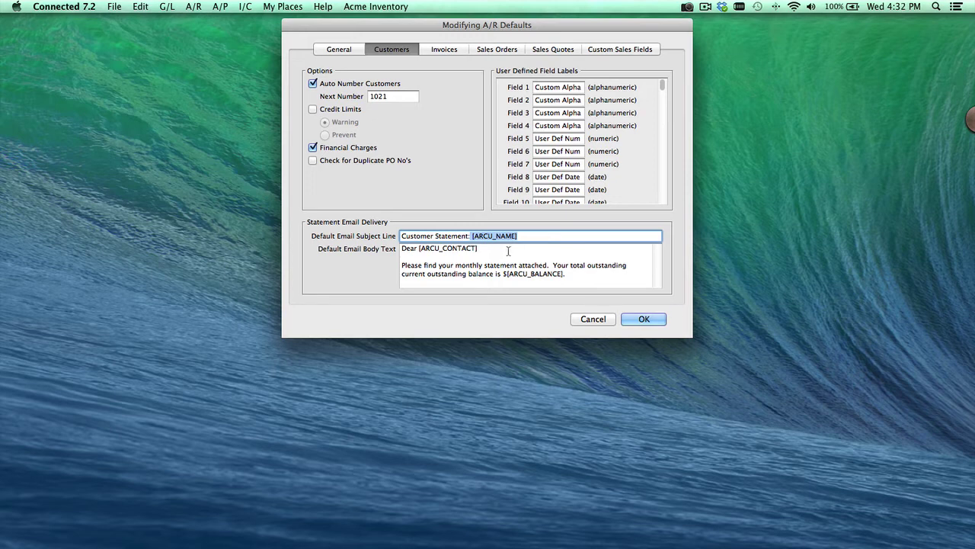
{"action": "left_click_drag", "start_coordinate": [480, 248], "coordinate": [419, 250]}
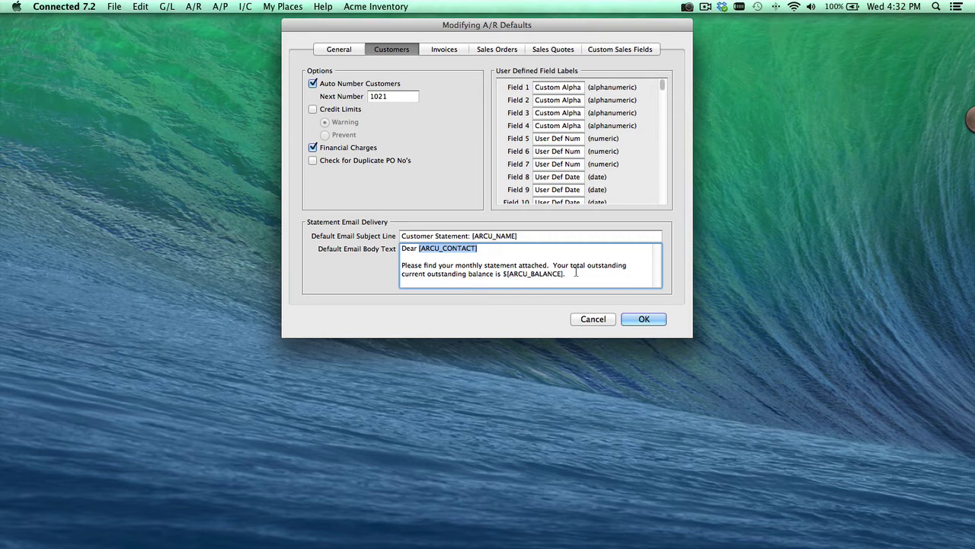
{"action": "left_click", "coordinate": [641, 322]}
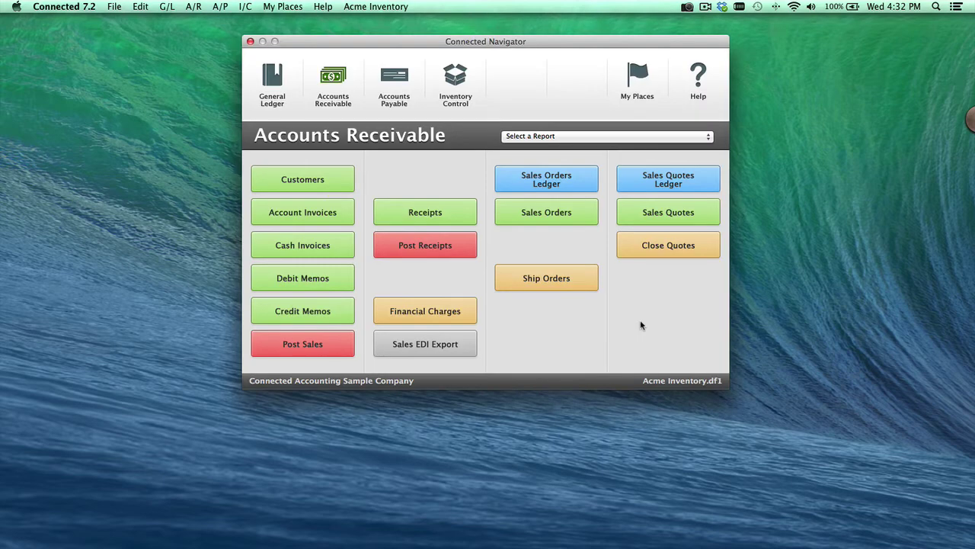
Choose the Customer Statement report for all customers with statement date 12/05/13.
{"action": "left_click", "coordinate": [569, 136]}
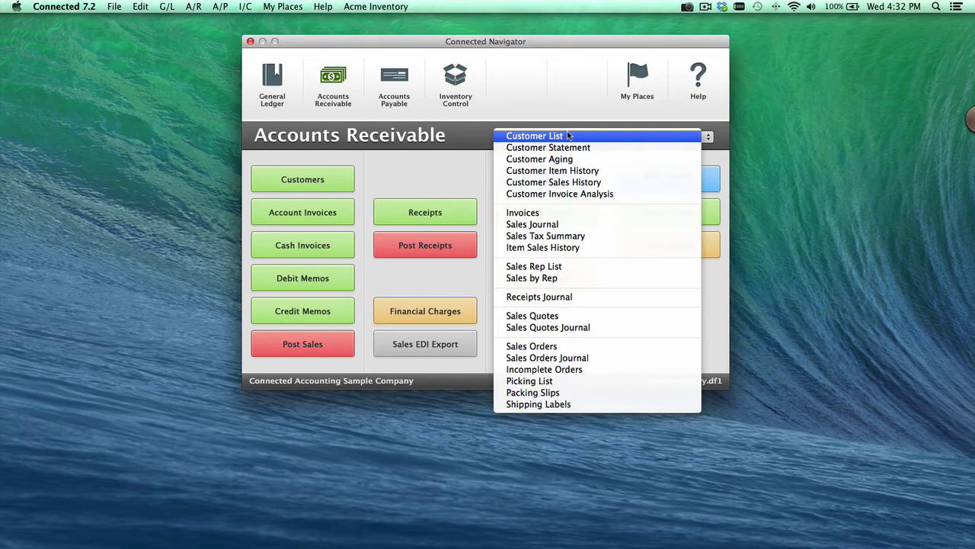
{"action": "left_click", "coordinate": [568, 147]}
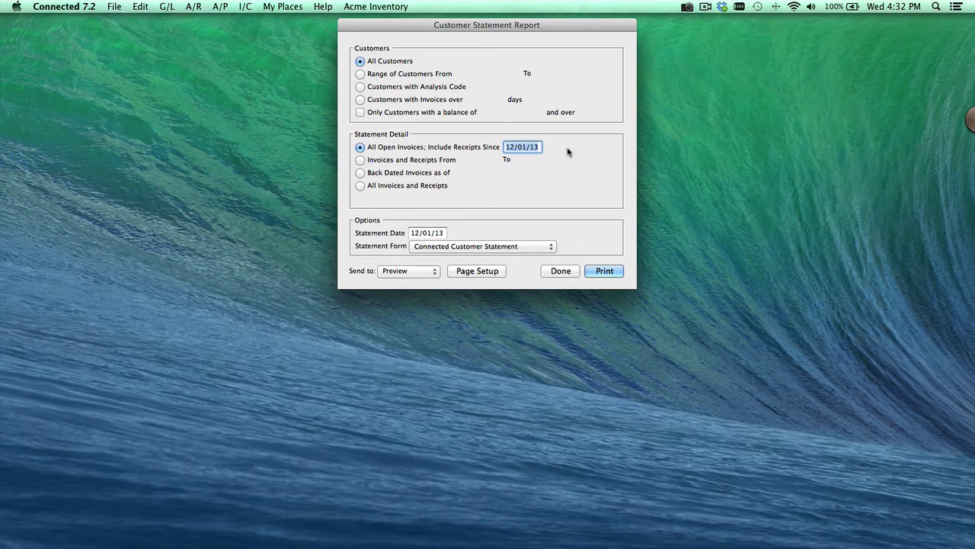
{"action": "left_click", "coordinate": [412, 112]}
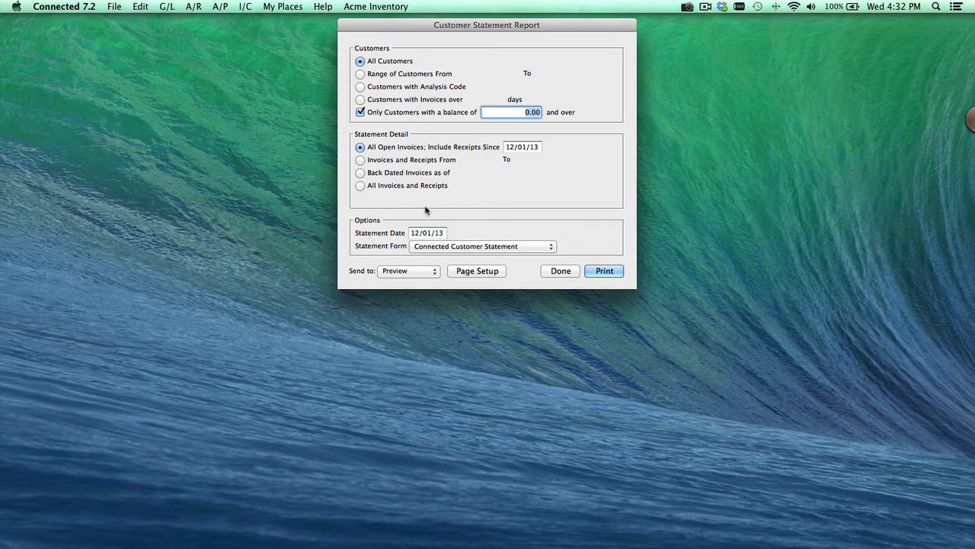
{"action": "left_click", "coordinate": [442, 249]}
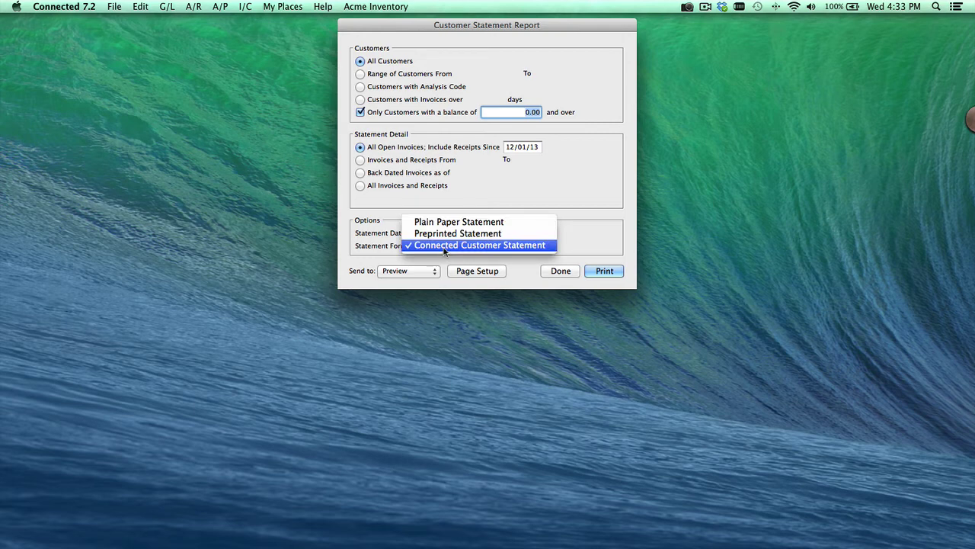
{"action": "left_click", "coordinate": [361, 113]}
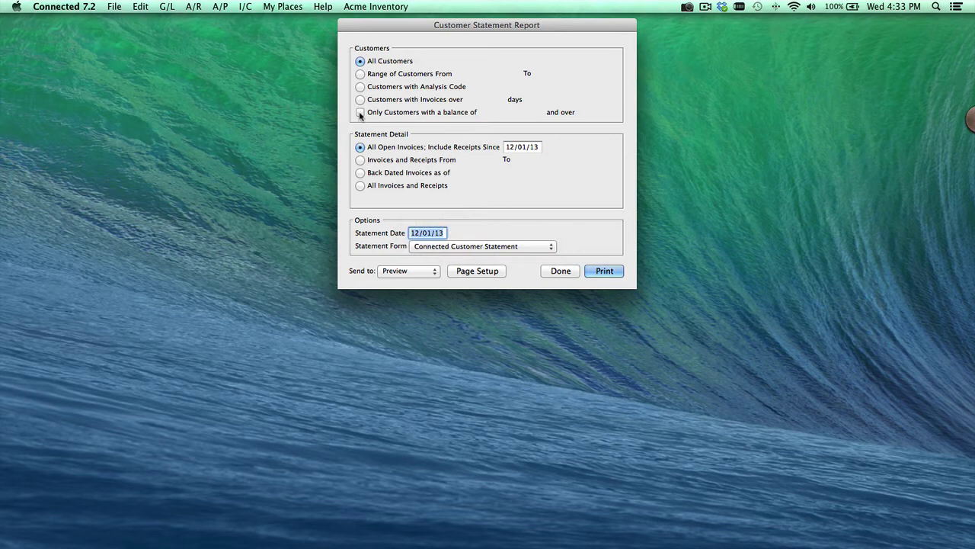
{"action": "type", "text": "12/05"}
{"action": "left_click", "coordinate": [418, 275]}
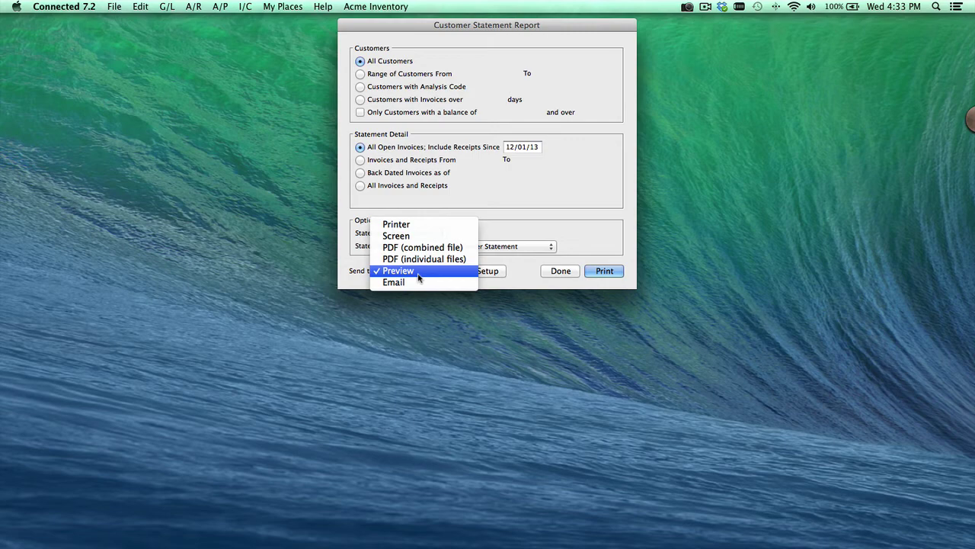
Generate statements for Email, exclude Goodman & Goodman, and open East-West Supply's statement PDF.
{"action": "left_click", "coordinate": [417, 282]}
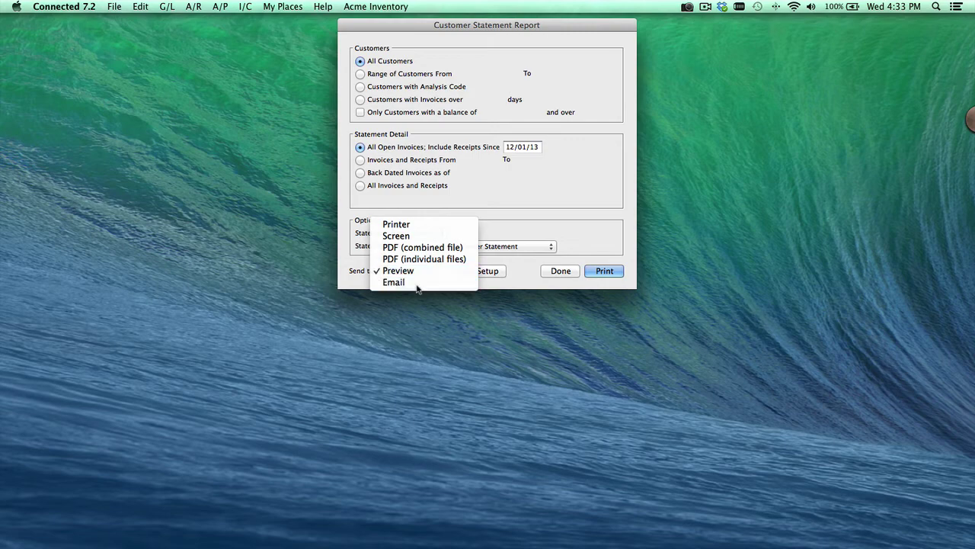
{"action": "left_click", "coordinate": [599, 273]}
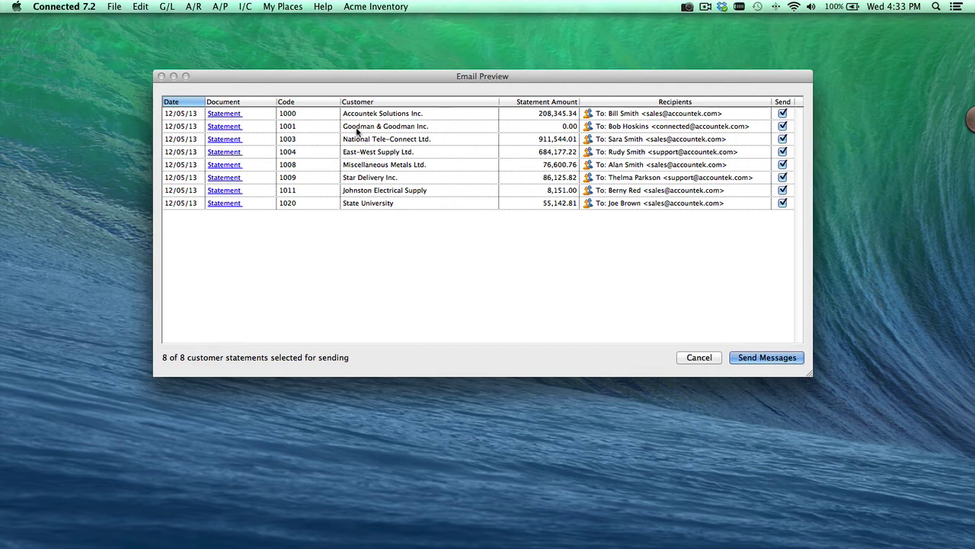
{"action": "left_click", "coordinate": [783, 126]}
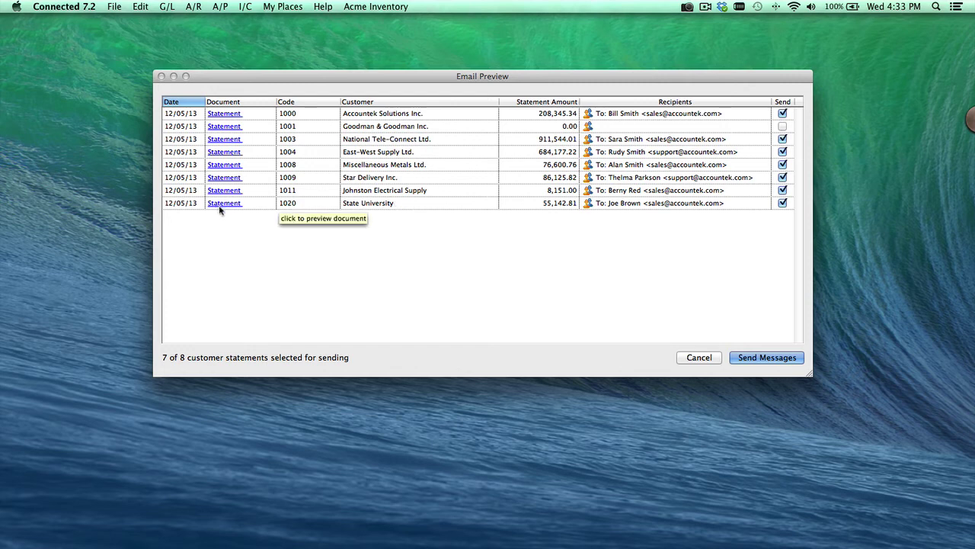
{"action": "left_click", "coordinate": [224, 154]}
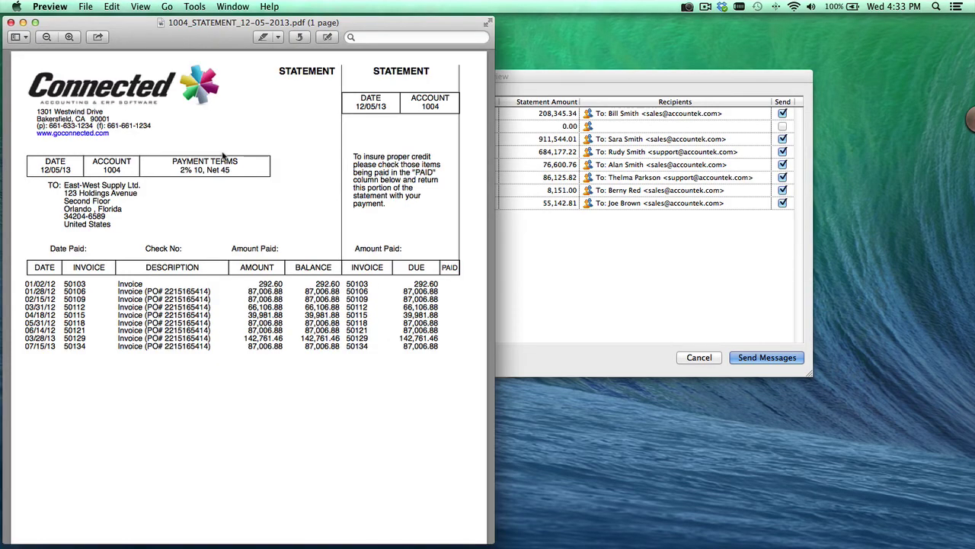
Close the East-West Supply statement in Preview and cancel the Email Preview list.
{"action": "left_click", "coordinate": [11, 23]}
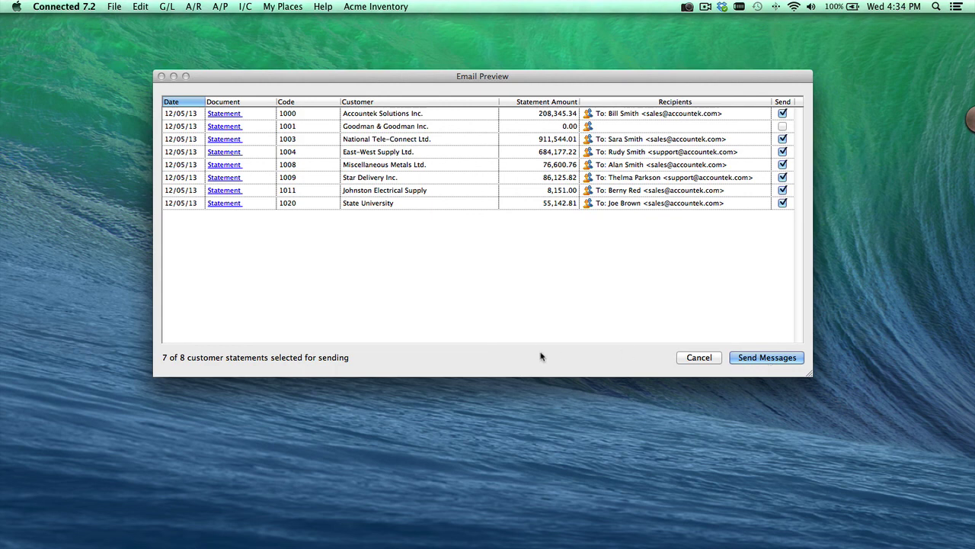
{"action": "left_click", "coordinate": [686, 362]}
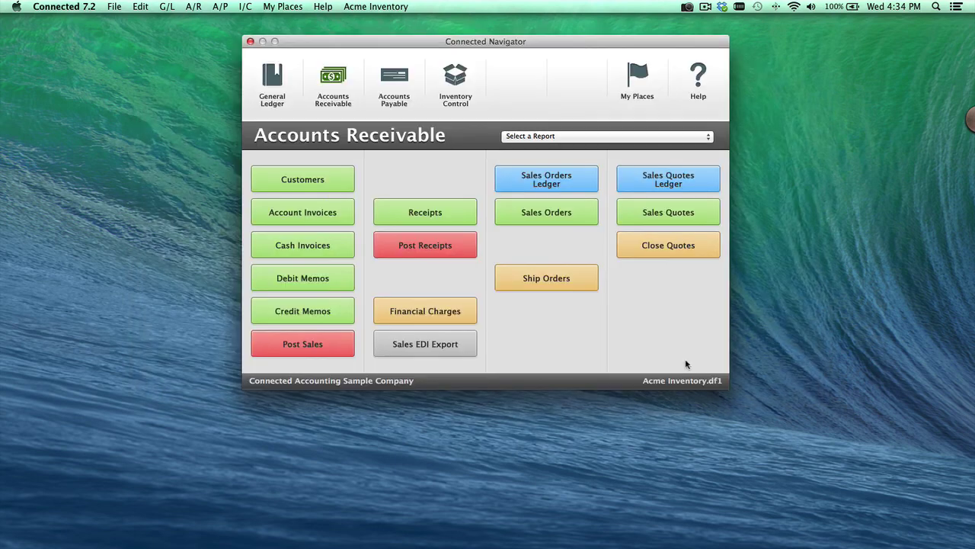